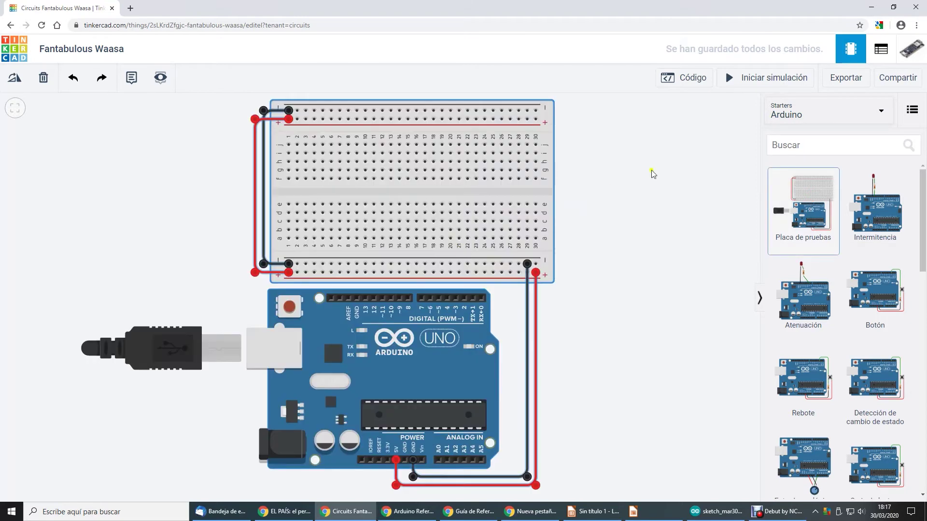
Step: Place a pushbutton from the basic components on the breadboard, straddling the centre gap between columns 10 and 12
left_click(786, 118)
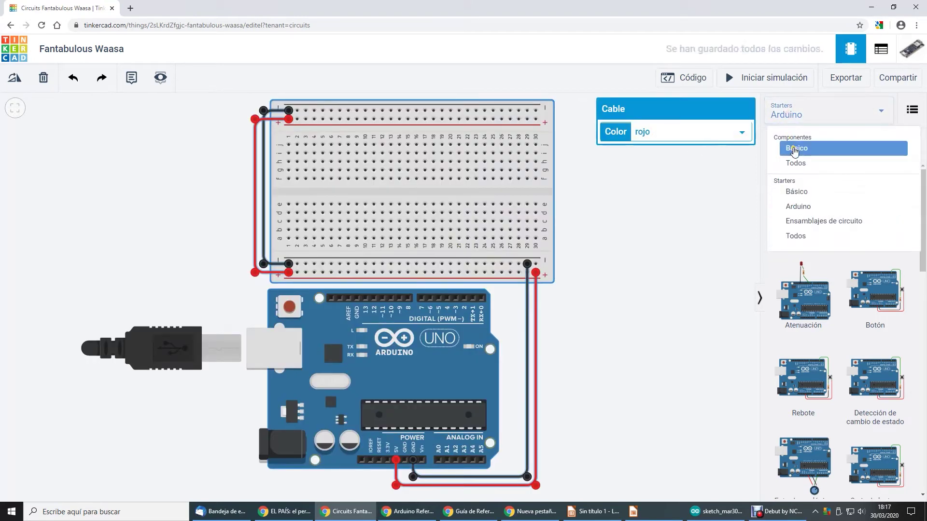
left_click(794, 148)
left_click_drag(802, 290, 374, 192)
Step: Add a resistor beside the breadboard and set its resistance to 10 kΩ
left_click_drag(803, 202, 595, 187)
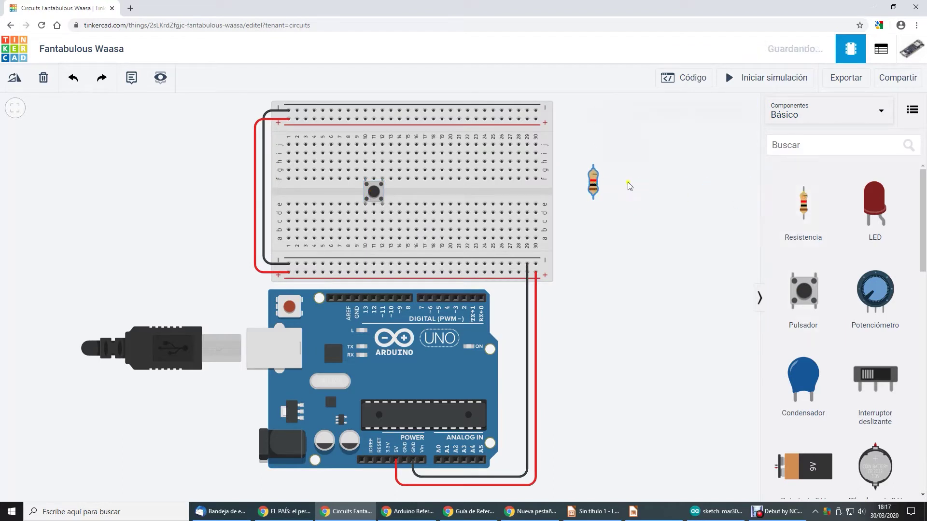
left_click(680, 153)
type("0")
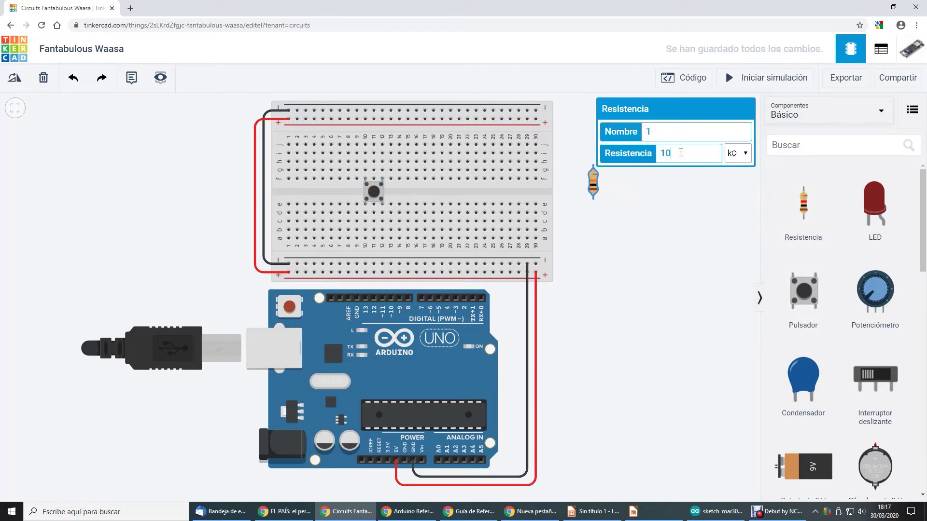
left_click(690, 182)
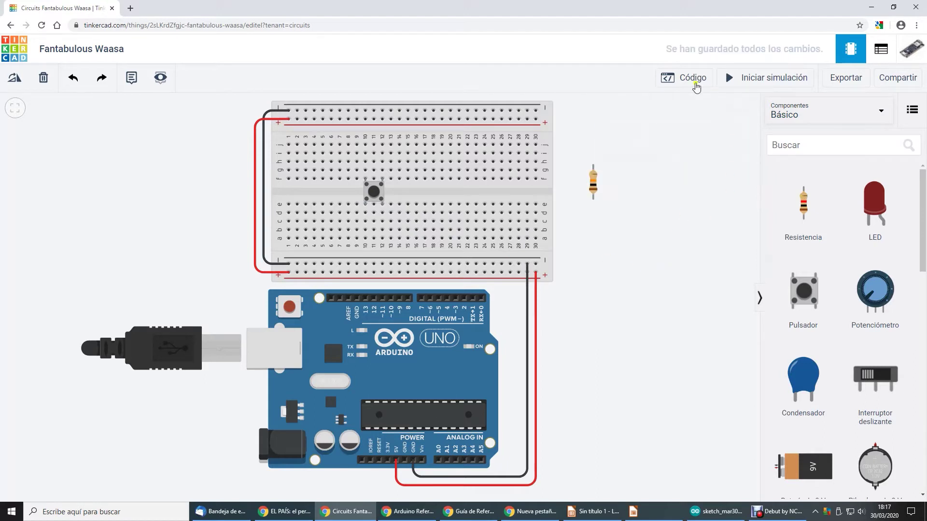
Step: Open the Arduino's code and switch the editor from blocks to text only, accepting the loss of the blocks
left_click(688, 78)
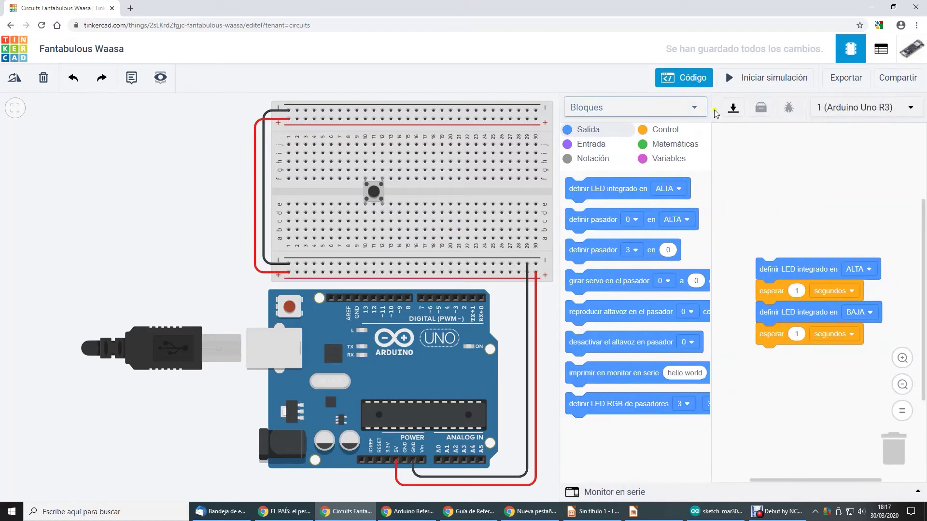
left_click(692, 111)
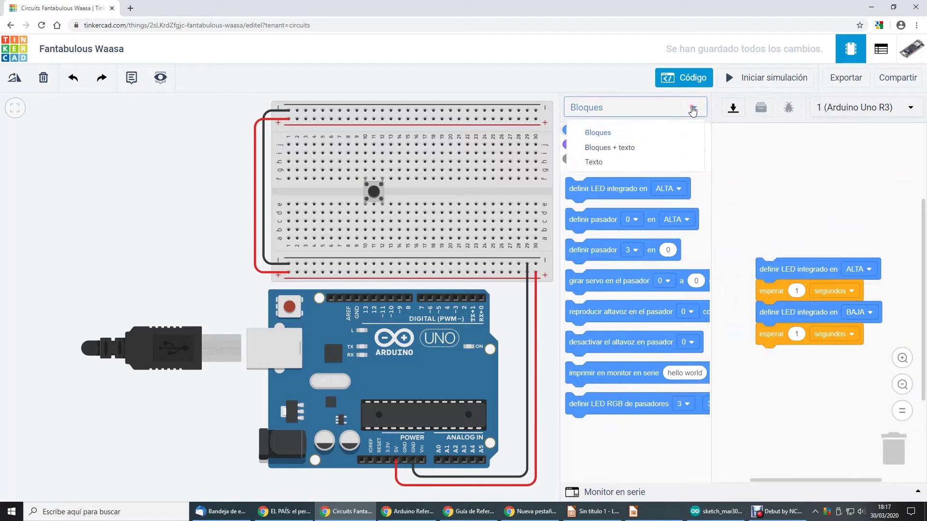
left_click(643, 160)
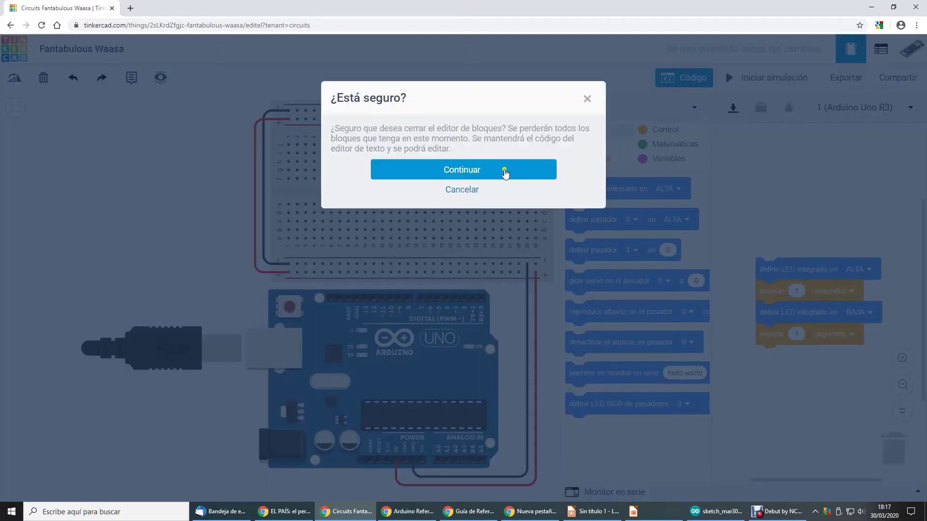
left_click(504, 170)
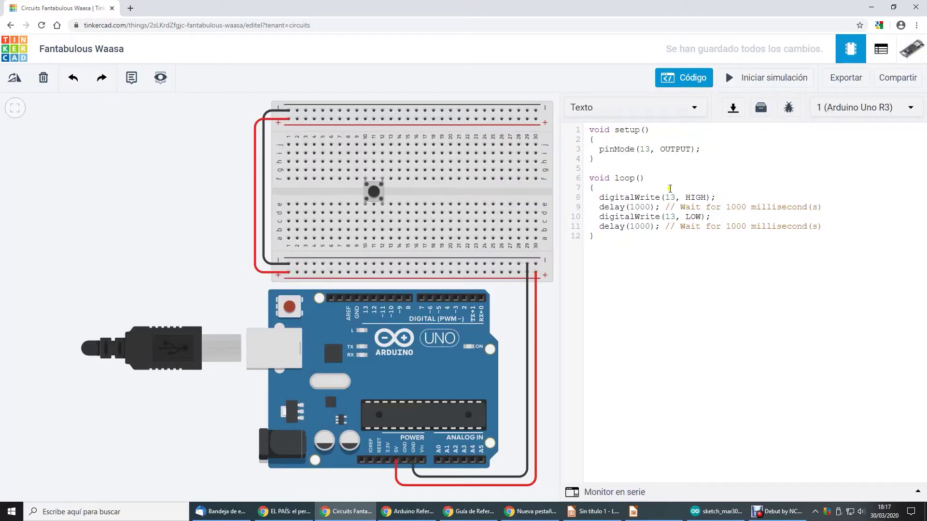
Step: Change pin 13's mode to INPUT, delete both digitalWrite lines and one delay from the loop, and close the code editor
double_click(677, 149)
type("INPUTT")
key("shift+Down")
key("shift+Down")
key("shift+Down")
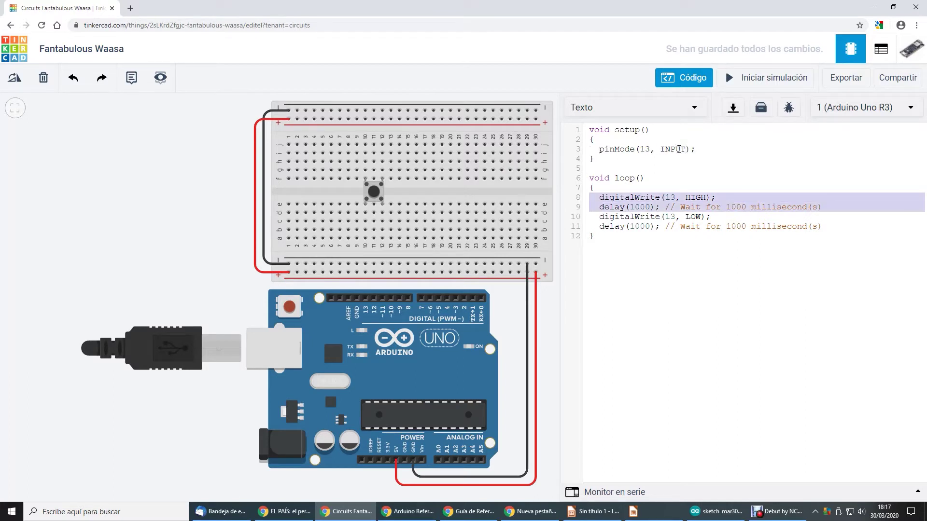
key("Delete")
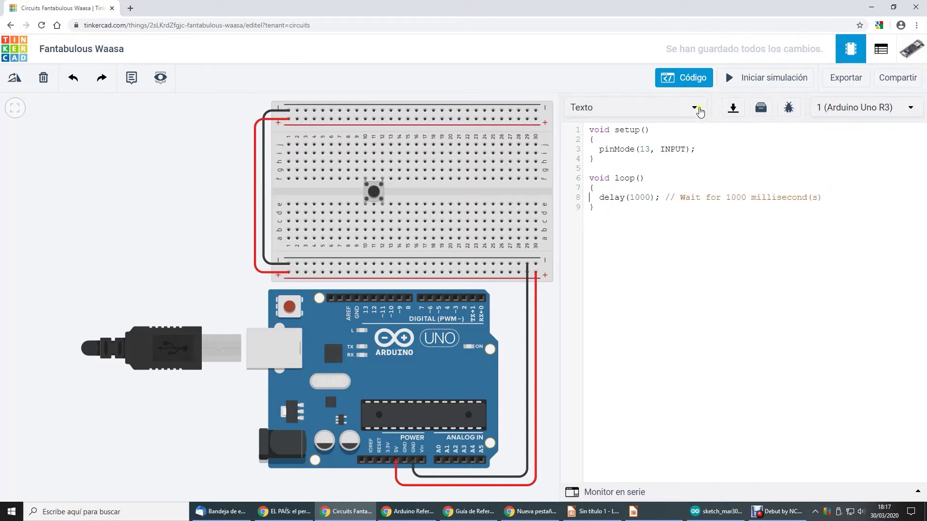
left_click(616, 79)
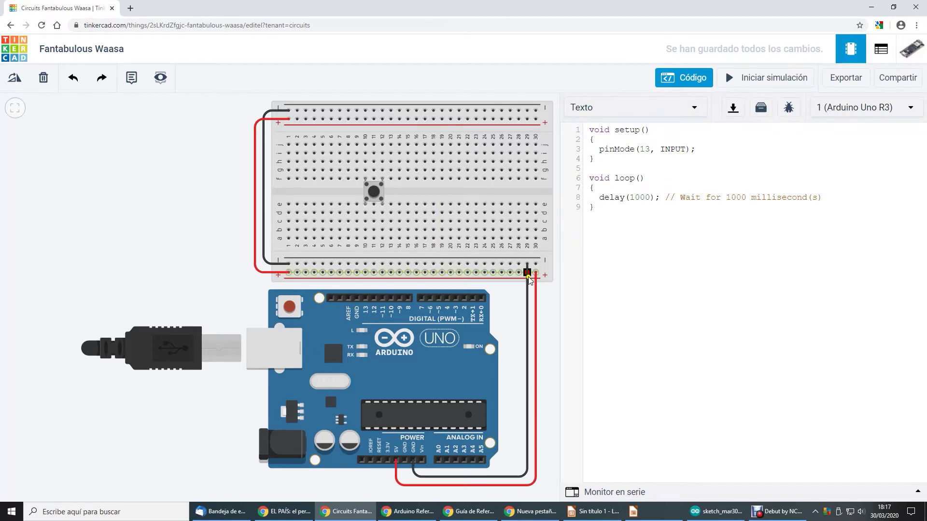
left_click(688, 78)
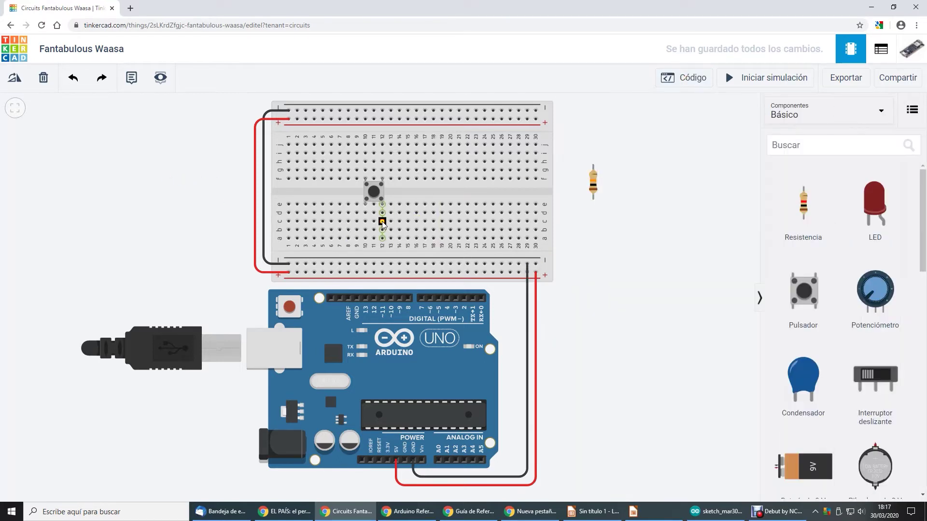
Step: Wire hole c12 below the button to Arduino pin 13, and hole c10 to the lower negative rail with a black wire
left_click(382, 222)
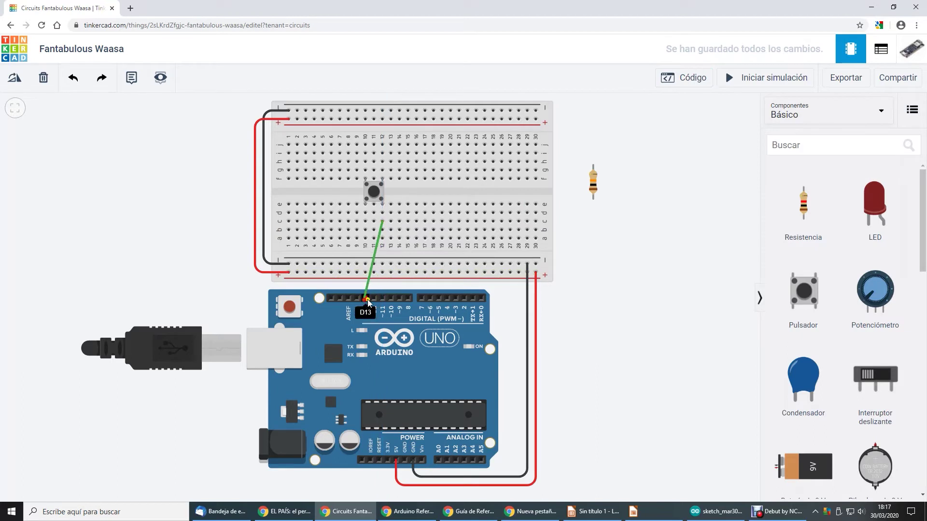
left_click(365, 300)
left_click(365, 222)
left_click(332, 264)
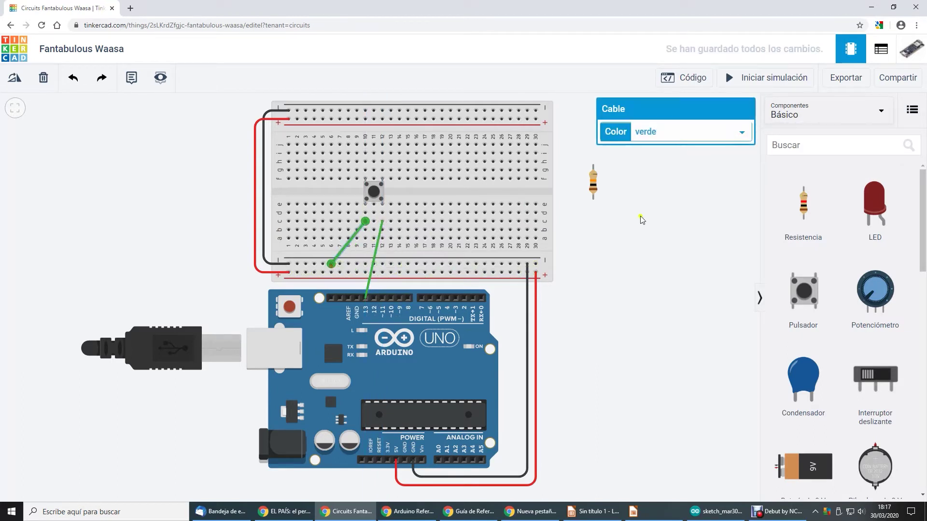
left_click(667, 134)
left_click(652, 145)
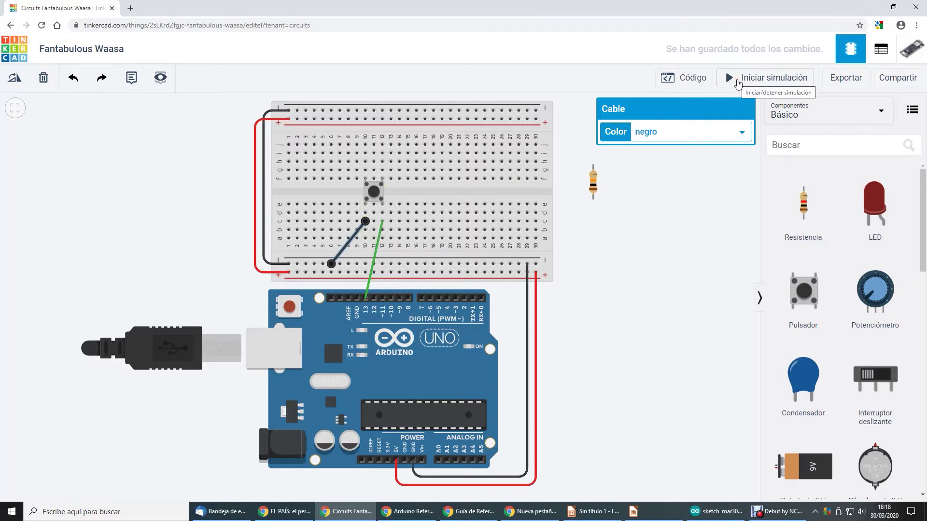
Step: Add a multimeter to the circuit, placed to the left of the breadboard
left_click_drag(923, 259, 909, 481)
left_click(876, 447)
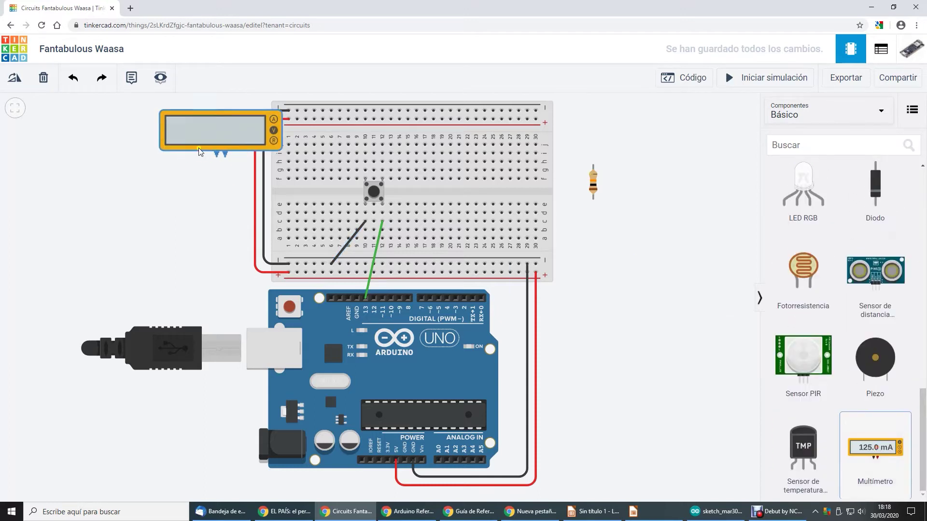
left_click(157, 154)
Step: Connect the multimeter's positive lead to hole d12 and its negative lead to the lower negative rail with a black wire
left_click(163, 157)
left_click(382, 213)
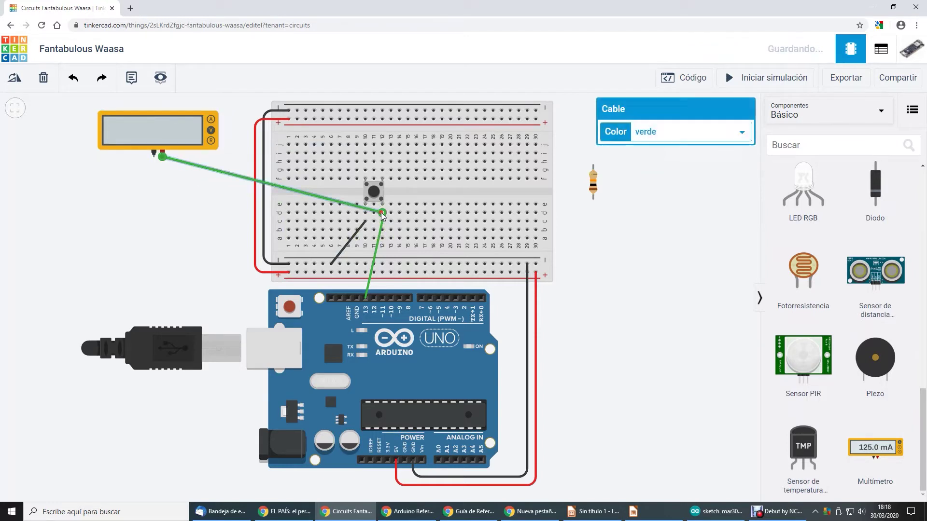
left_click(154, 154)
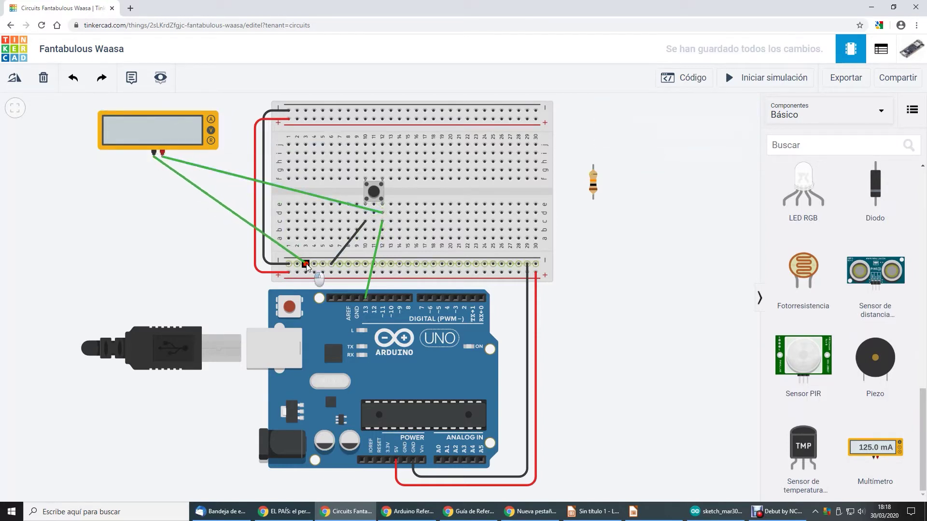
left_click(306, 264)
left_click(648, 131)
left_click(649, 143)
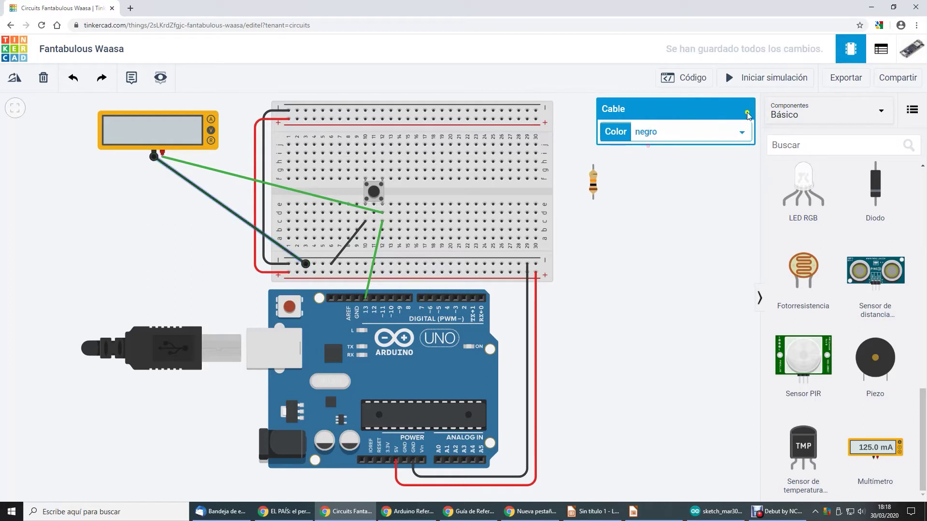
Step: Run the simulation, operate the pushbutton several times to check the multimeter voltage without the resistor, and stop it
left_click(768, 79)
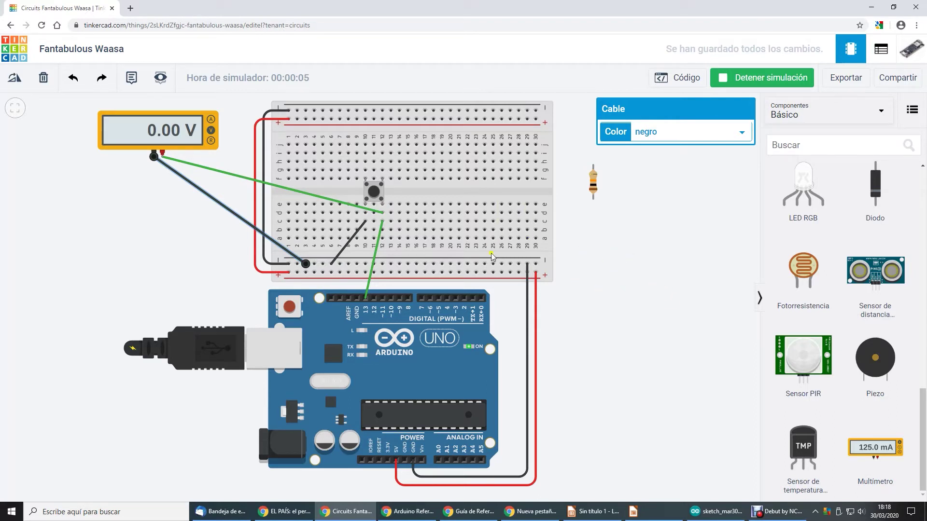
left_click(377, 193)
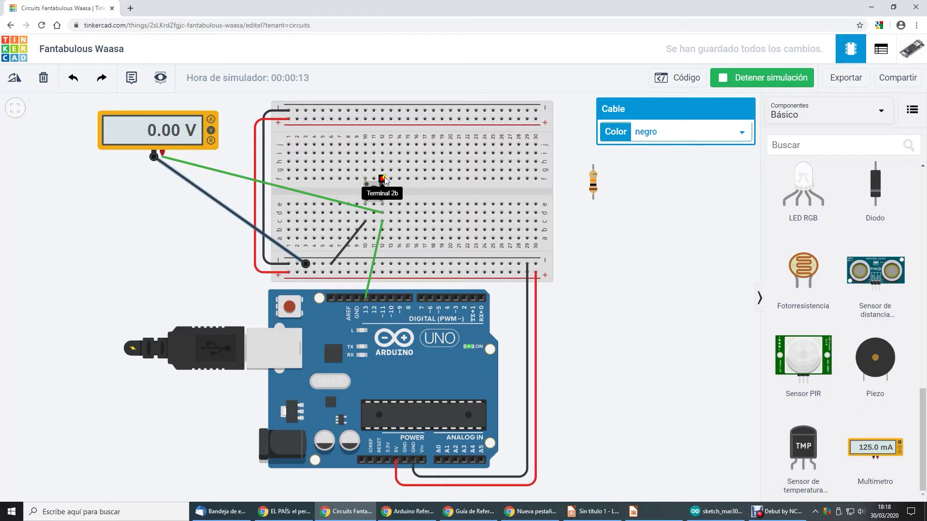
left_click(375, 194)
left_click(375, 191)
left_click(375, 192)
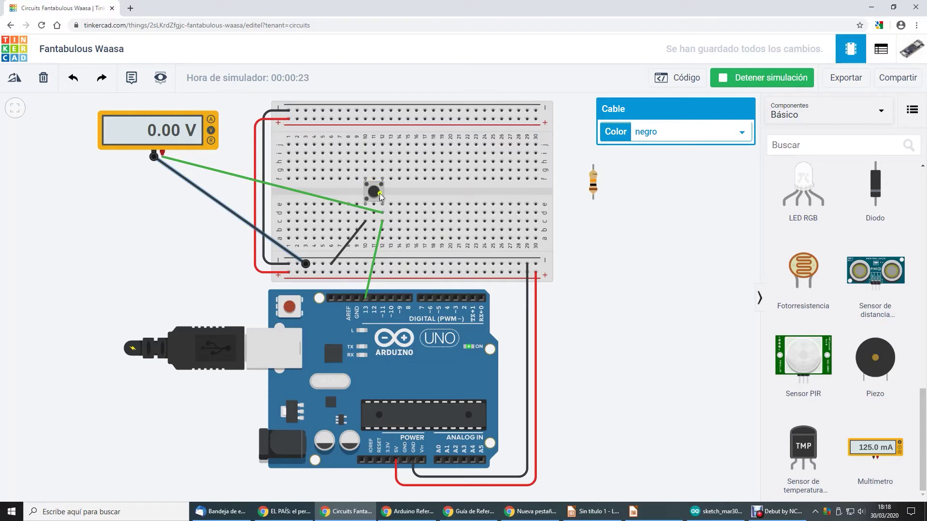
left_click(746, 84)
Step: Connect the 10 kΩ resistor between the upper positive rail and the button's column 12 as a pull-up
left_click_drag(594, 183, 383, 136)
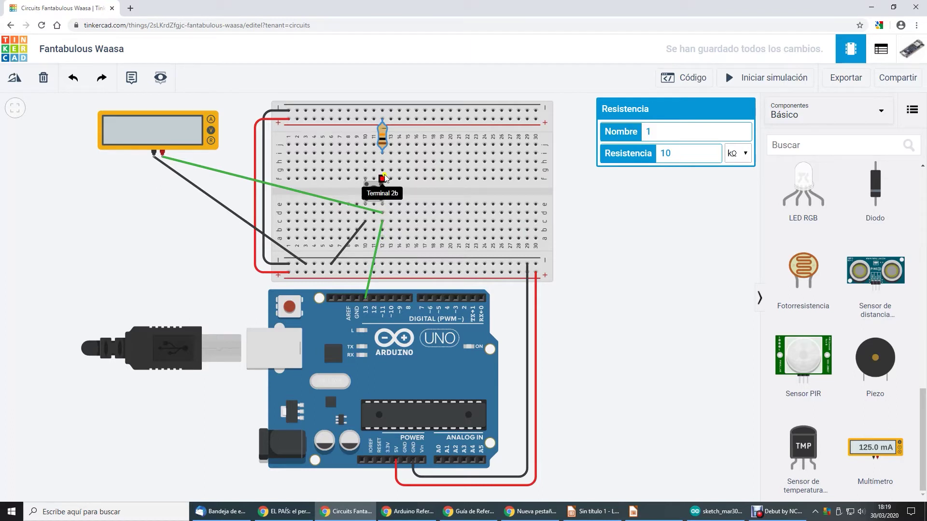
left_click(366, 204)
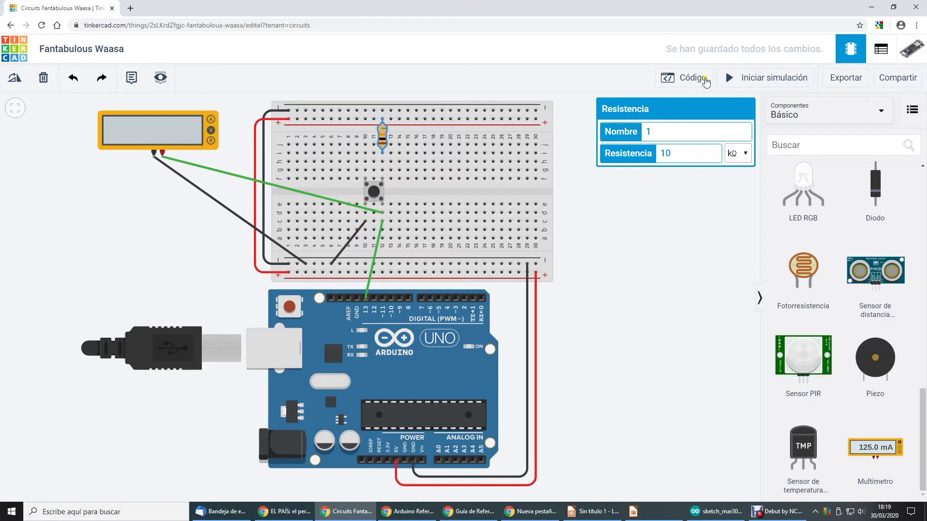
Step: Simulate the circuit with the pull-up resistor, operate the pushbutton to check the voltage, and stop the simulation
left_click(730, 84)
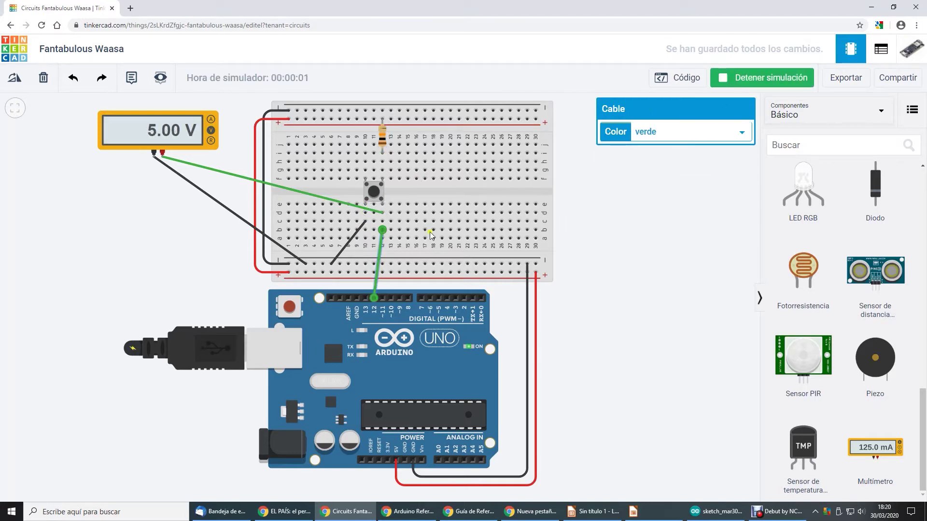
left_click(376, 192)
left_click(375, 192)
left_click(773, 81)
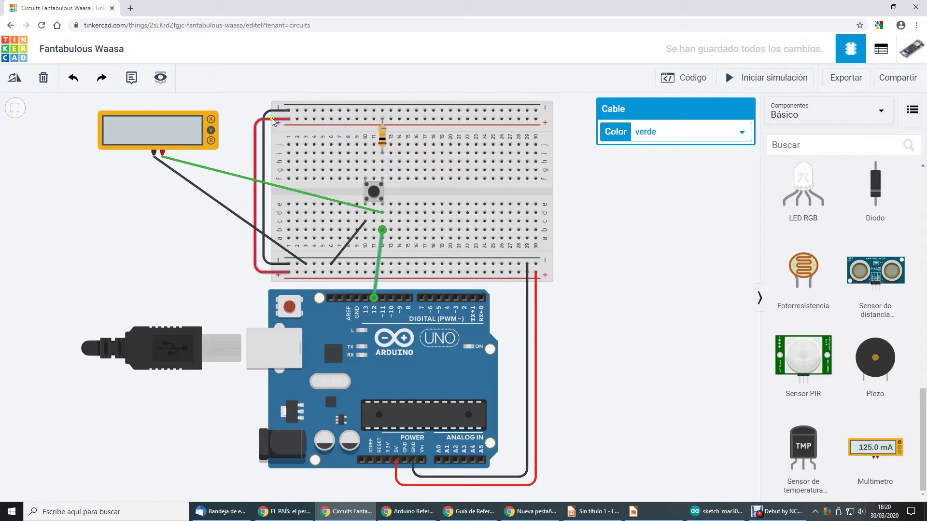
Step: Shift the resistor to link column 12 with the upper negative rail, and delete the black wire from the button's column 10
left_click(382, 140)
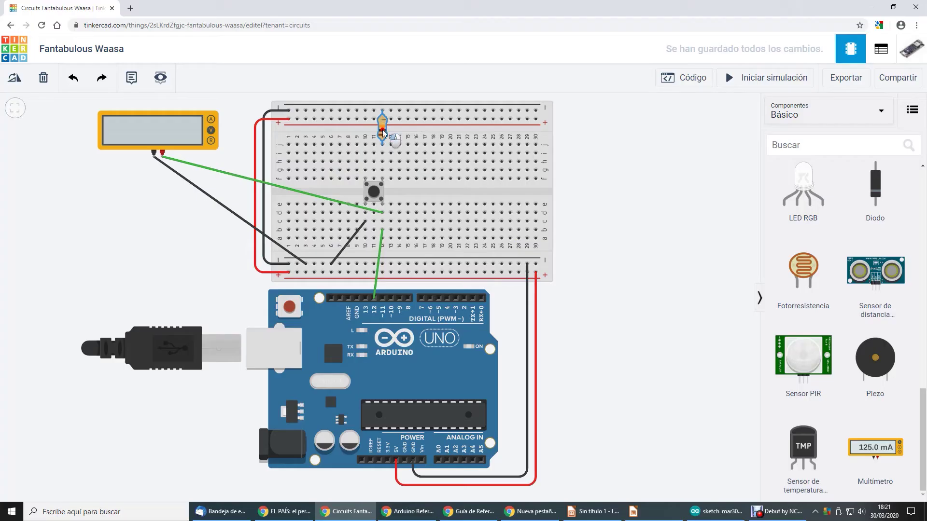
mouse_move(383, 127)
left_mouse_down()
mouse_move(384, 136)
mouse_move(384, 128)
left_mouse_up()
left_click(358, 234)
key("Delete")
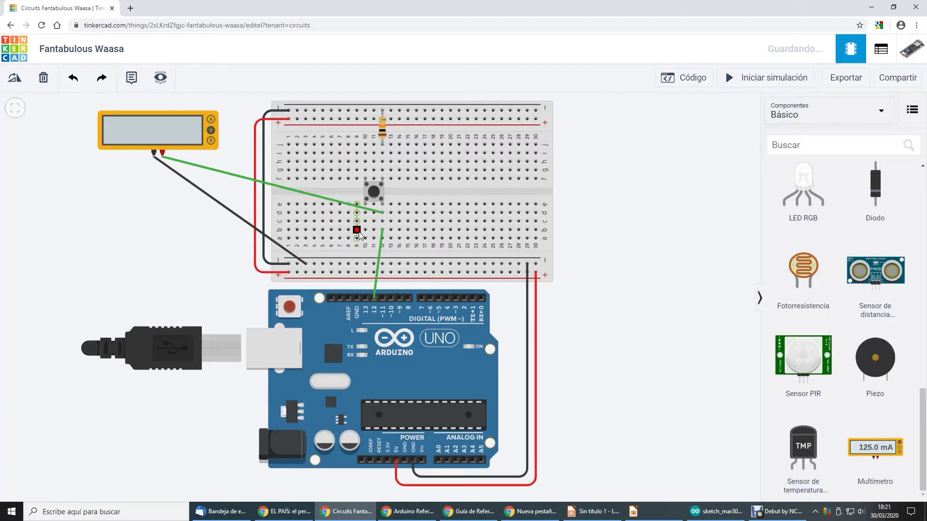
Step: Wire hole c10 to the lower positive rail and colour the wire red
left_click(365, 221)
left_click(324, 273)
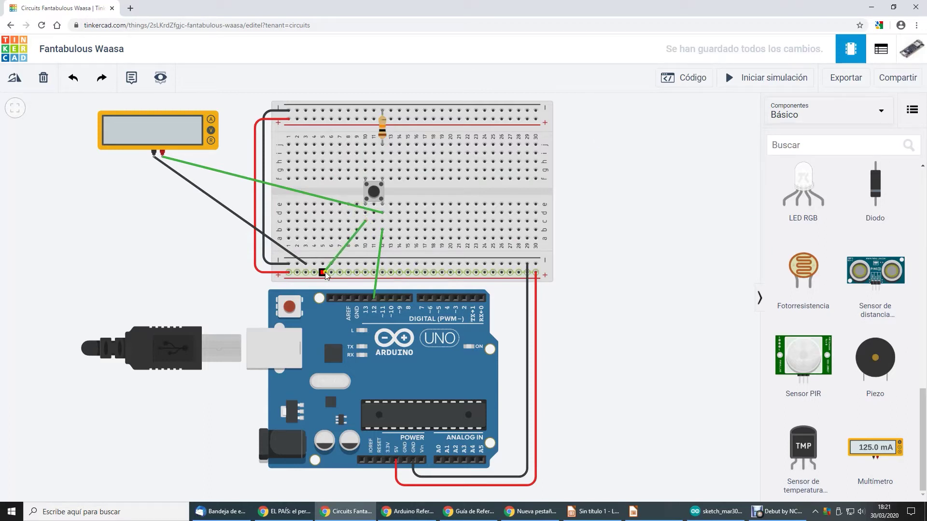
left_click(649, 132)
left_click(644, 157)
Step: Simulate the pull-down circuit and operate the pushbutton to check the multimeter voltage
left_click(753, 80)
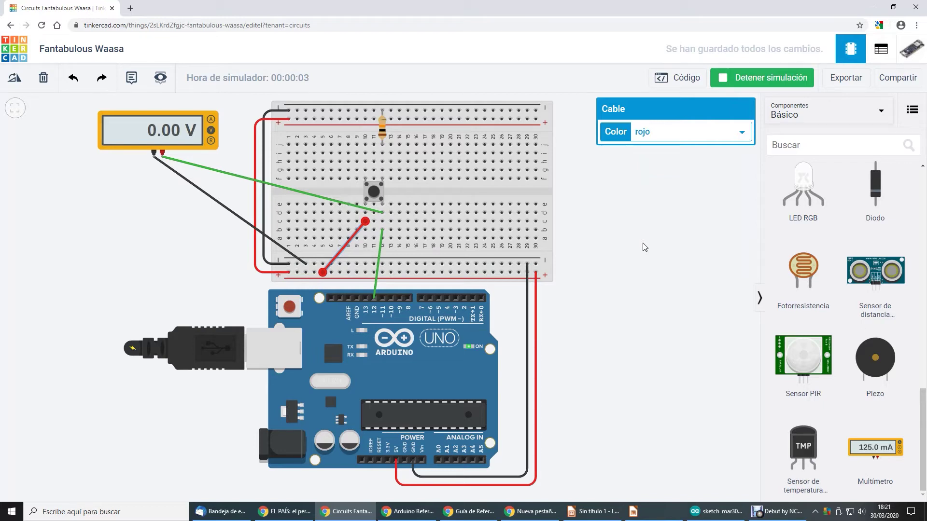
left_click(376, 192)
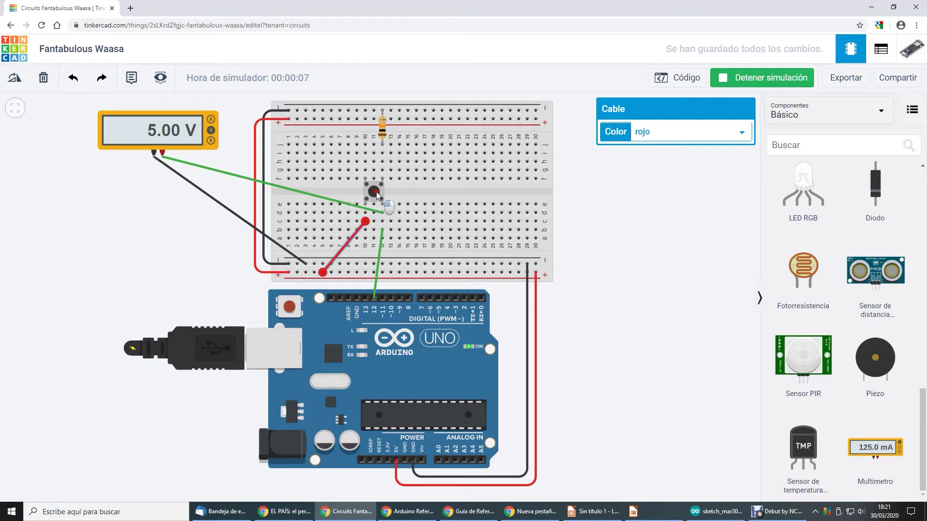